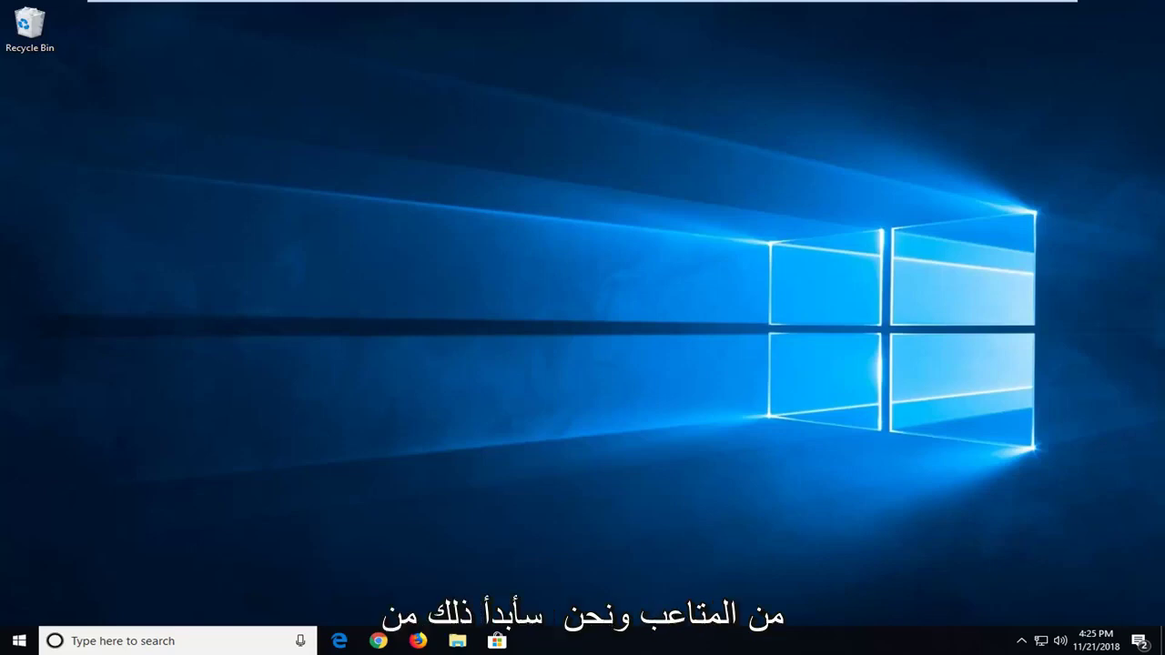
# Search the Start menu for "services" and launch the Services desktop app.
pyautogui.click(19, 642)
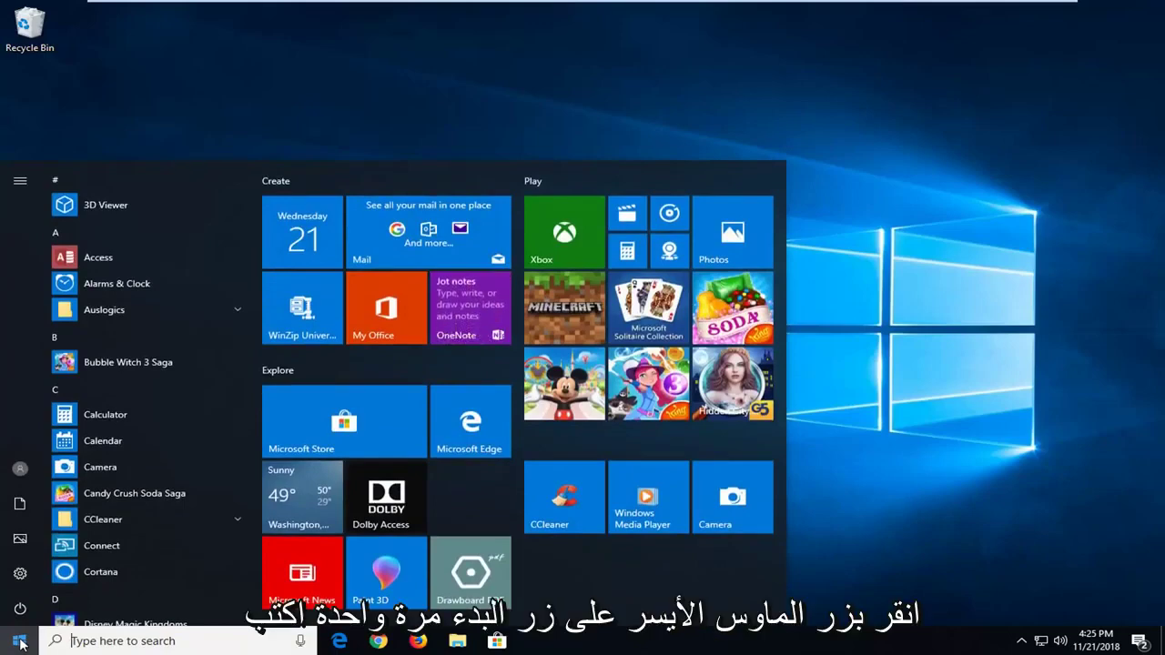
pyautogui.write('servic')
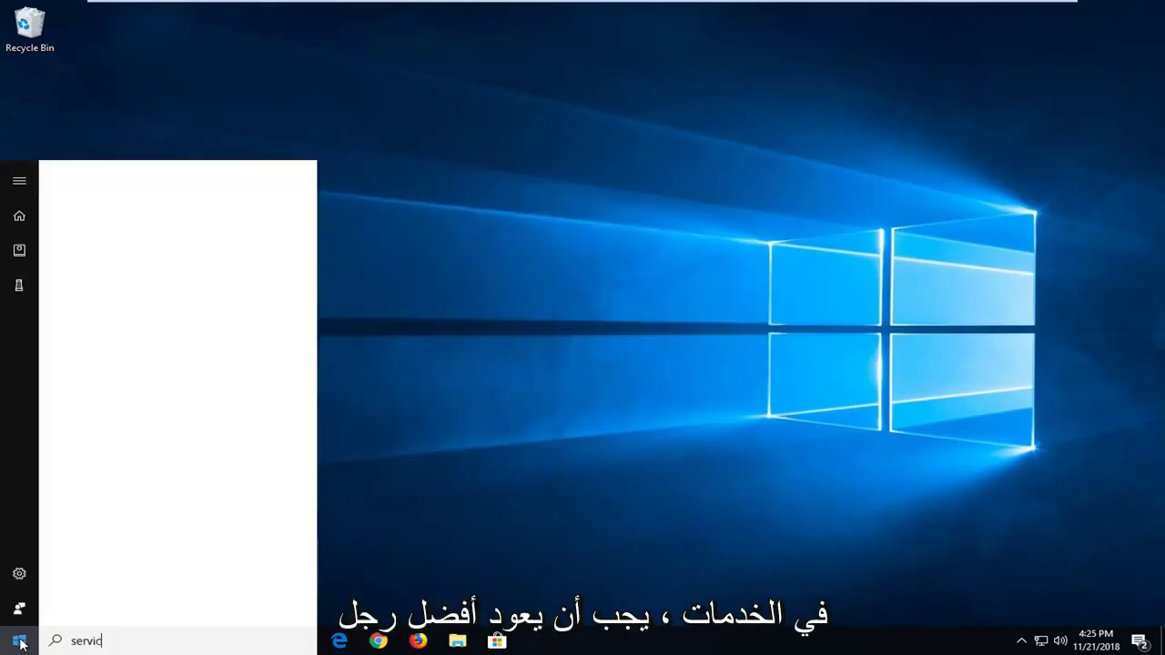
pyautogui.write('es')
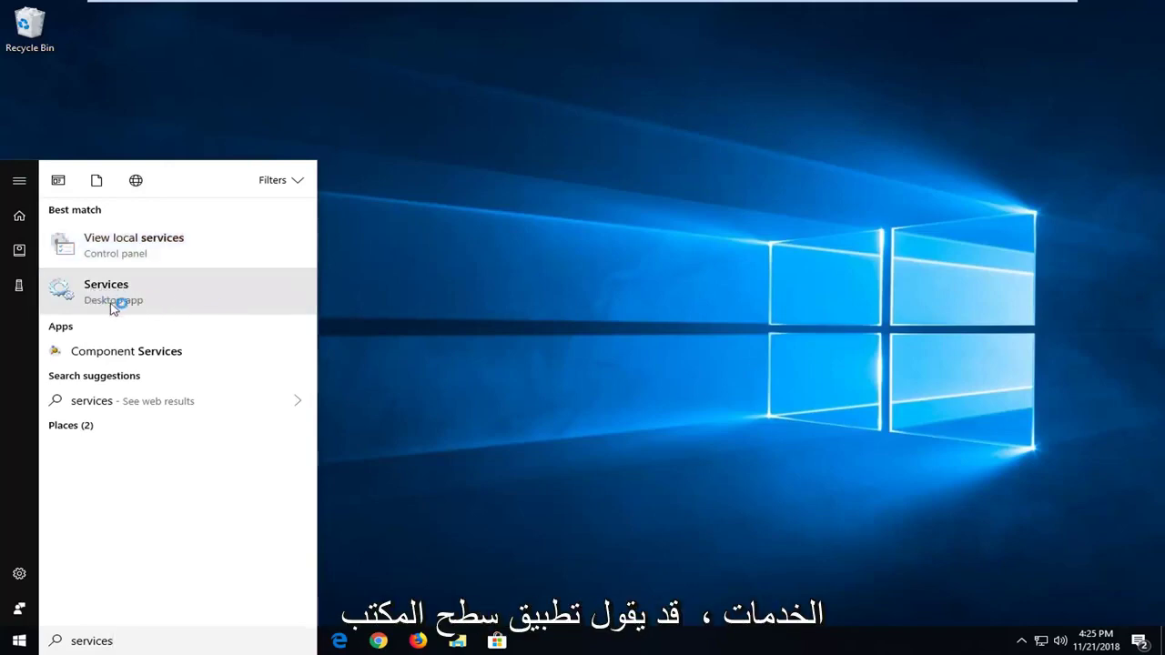
pyautogui.click(132, 307)
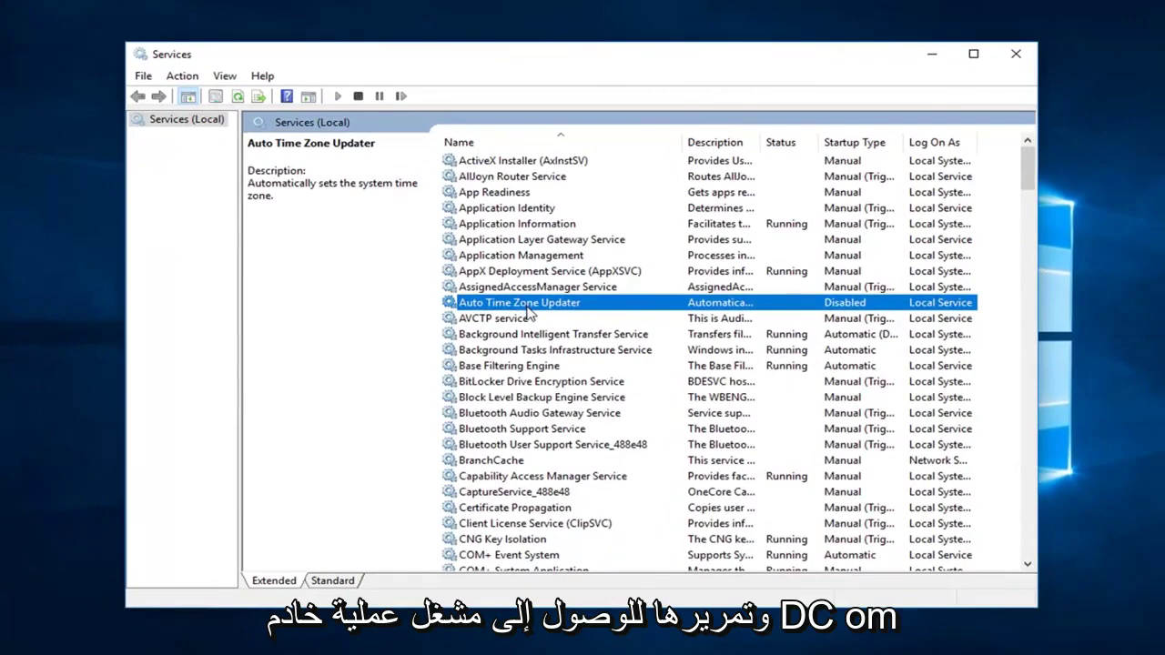
# Check that DCOM Server Process Launcher is Automatic and Running, then close its properties.
pyautogui.scroll(-2, 528, 314)
pyautogui.scroll(-4, 537, 355)
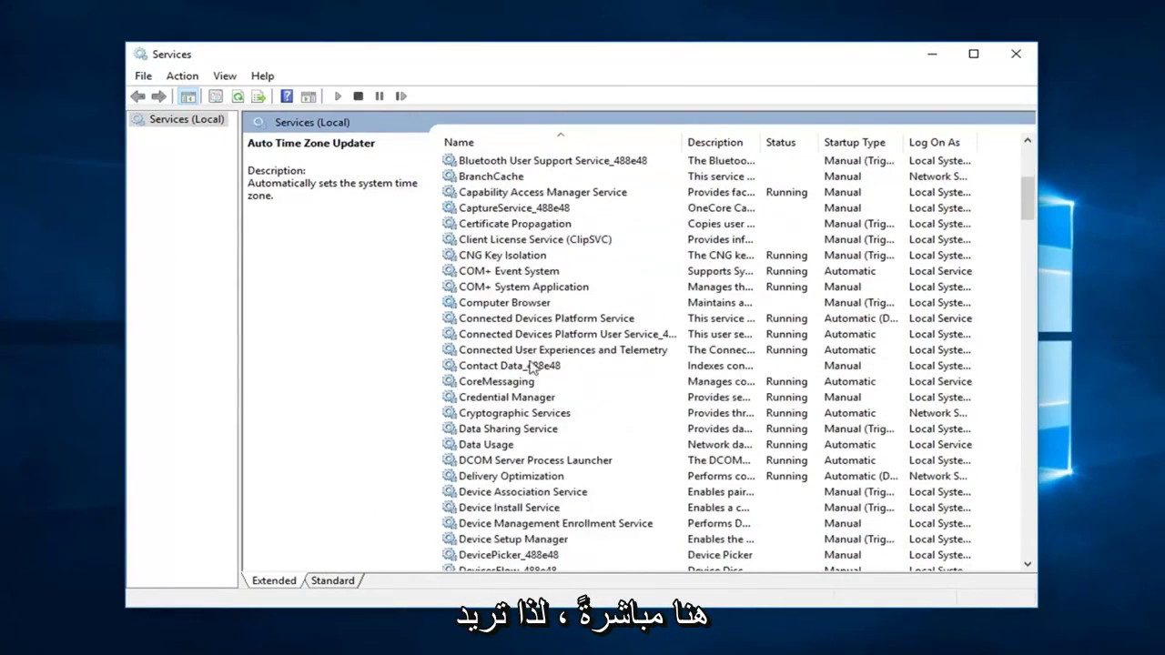
pyautogui.scroll(-3, 510, 400)
pyautogui.click(489, 324)
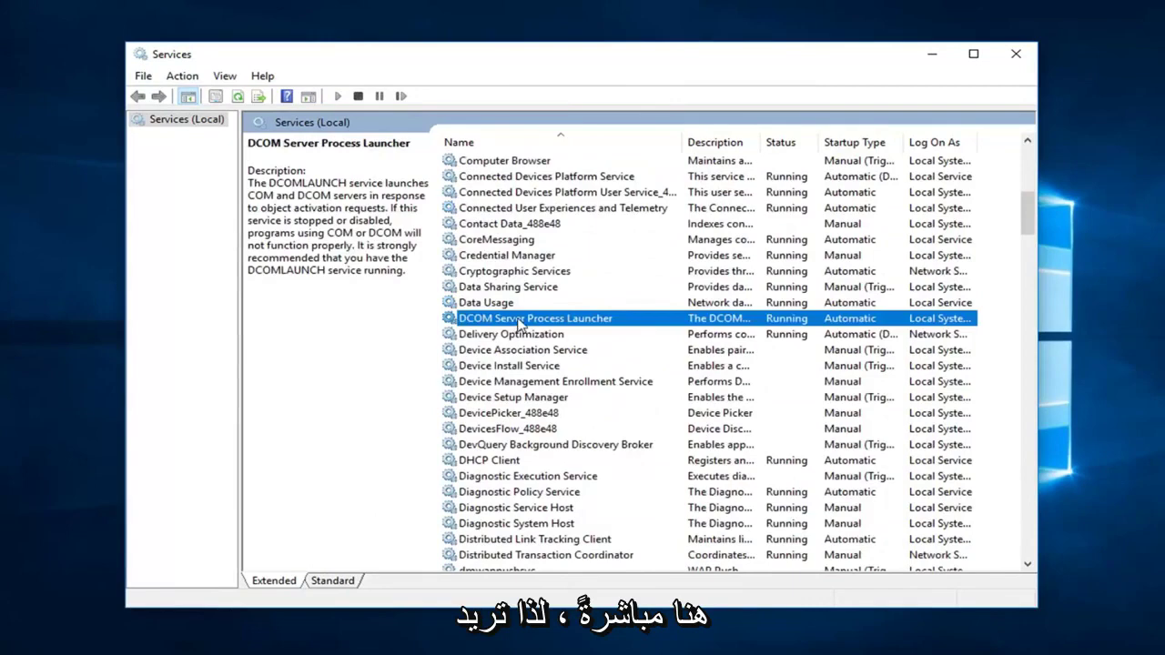
pyautogui.doubleClick(519, 321)
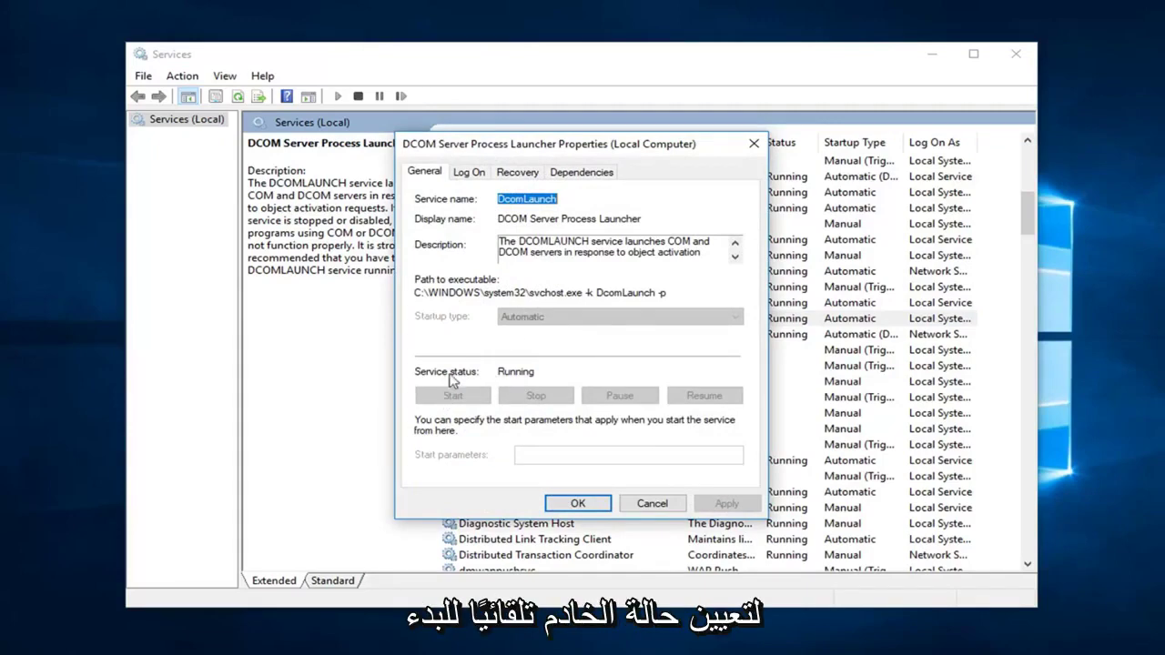
pyautogui.click(568, 503)
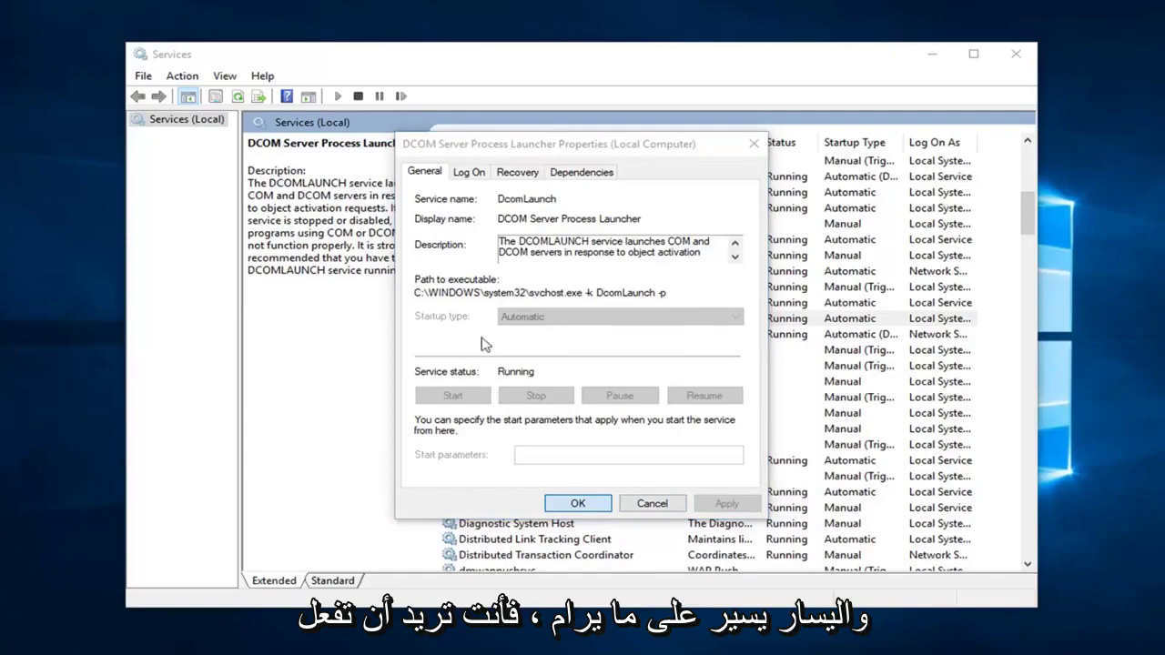
# Verify Remote Procedure Call (RPC) is set to Automatic and running.
pyautogui.scroll(-3, 504, 444)
pyautogui.scroll(-9, 503, 444)
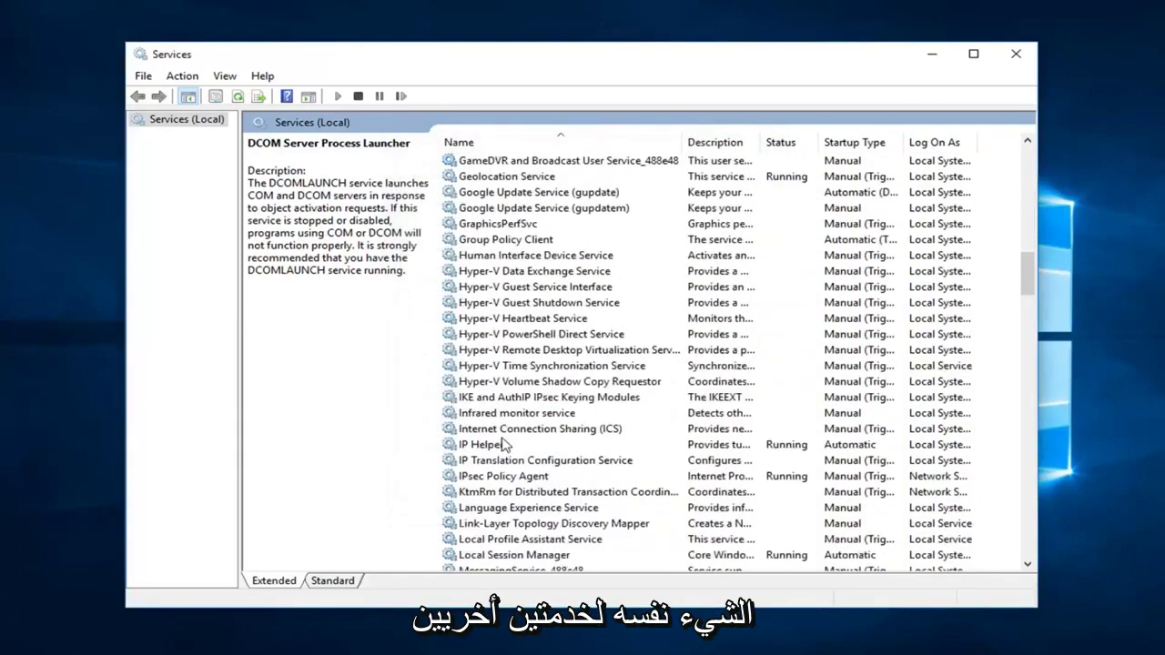
pyautogui.scroll(-9, 503, 444)
pyautogui.scroll(-6, 503, 444)
pyautogui.scroll(-2, 503, 444)
pyautogui.scroll(-4, 503, 445)
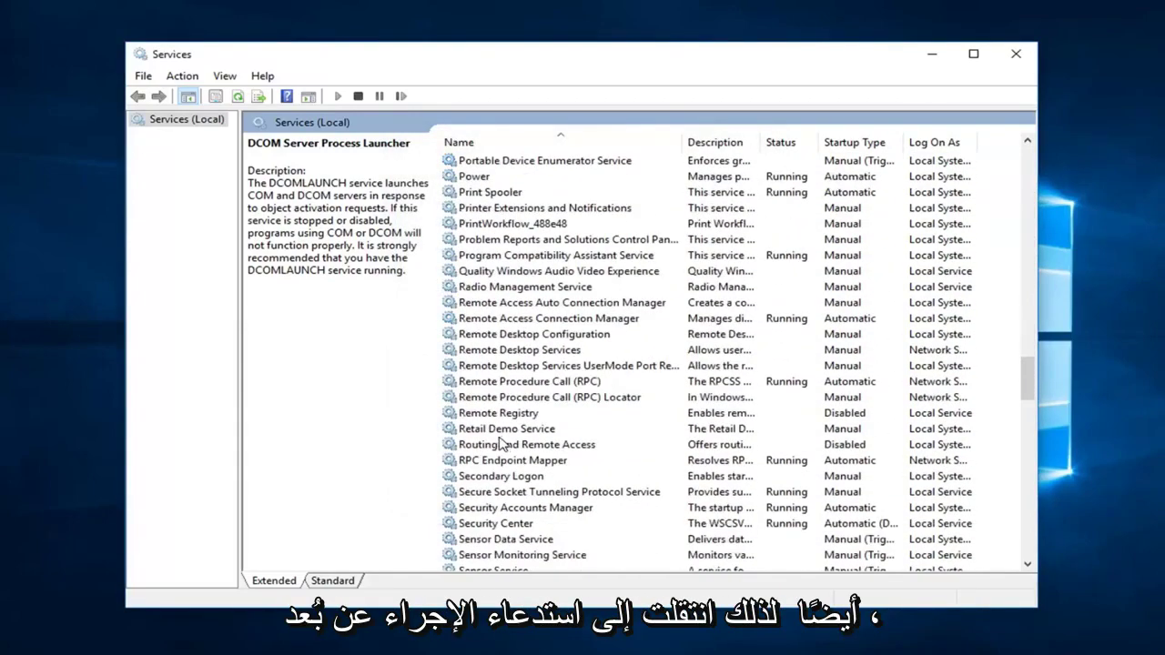
pyautogui.click(507, 383)
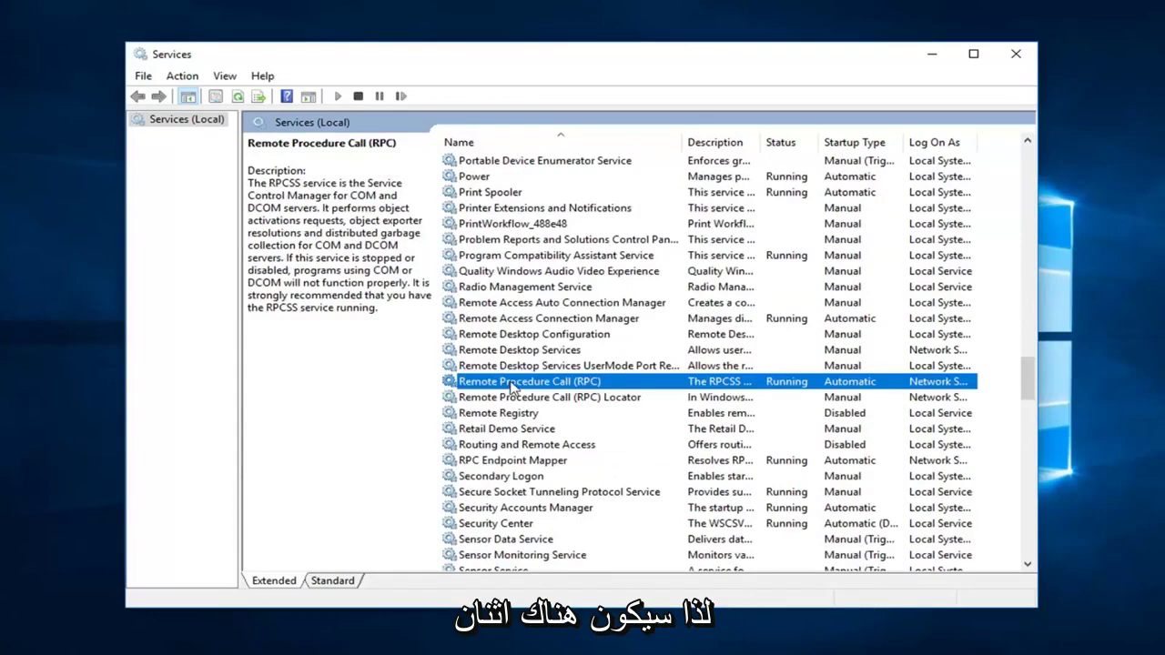
pyautogui.click(562, 402)
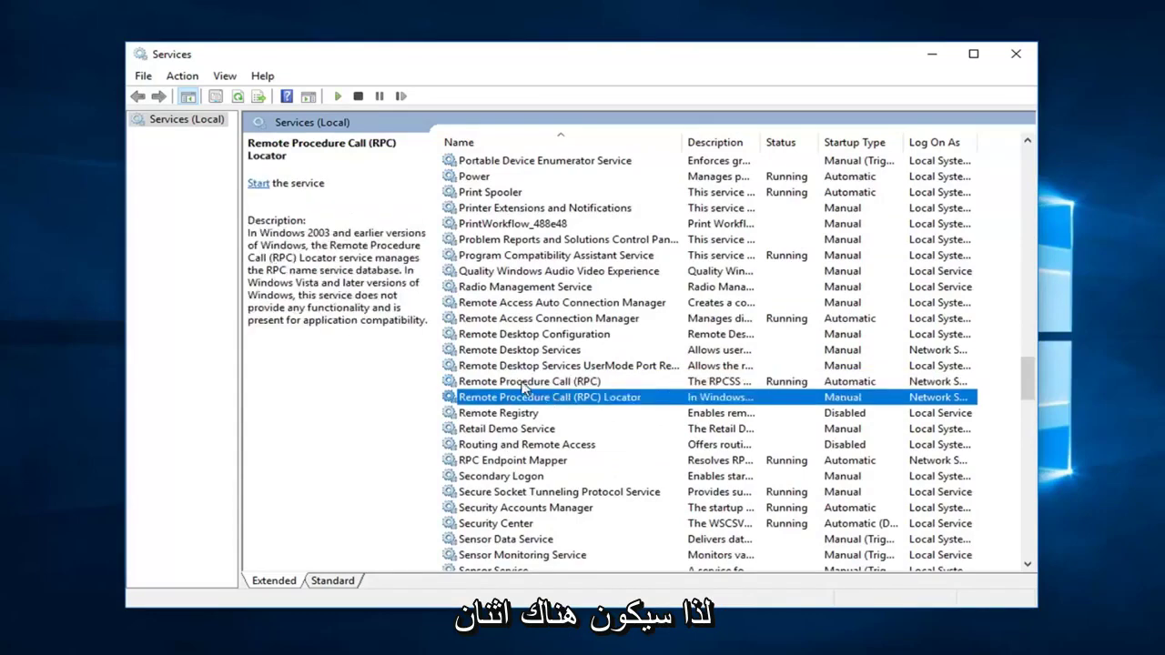
pyautogui.click(521, 383)
pyautogui.doubleClick(508, 390)
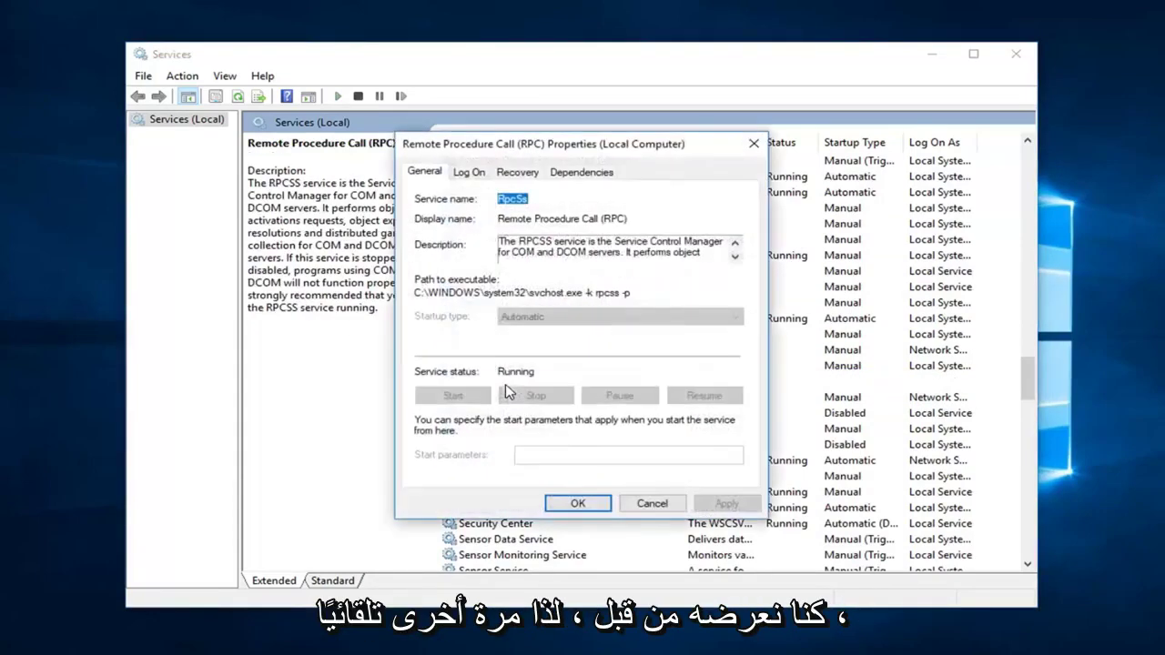
pyautogui.click(609, 496)
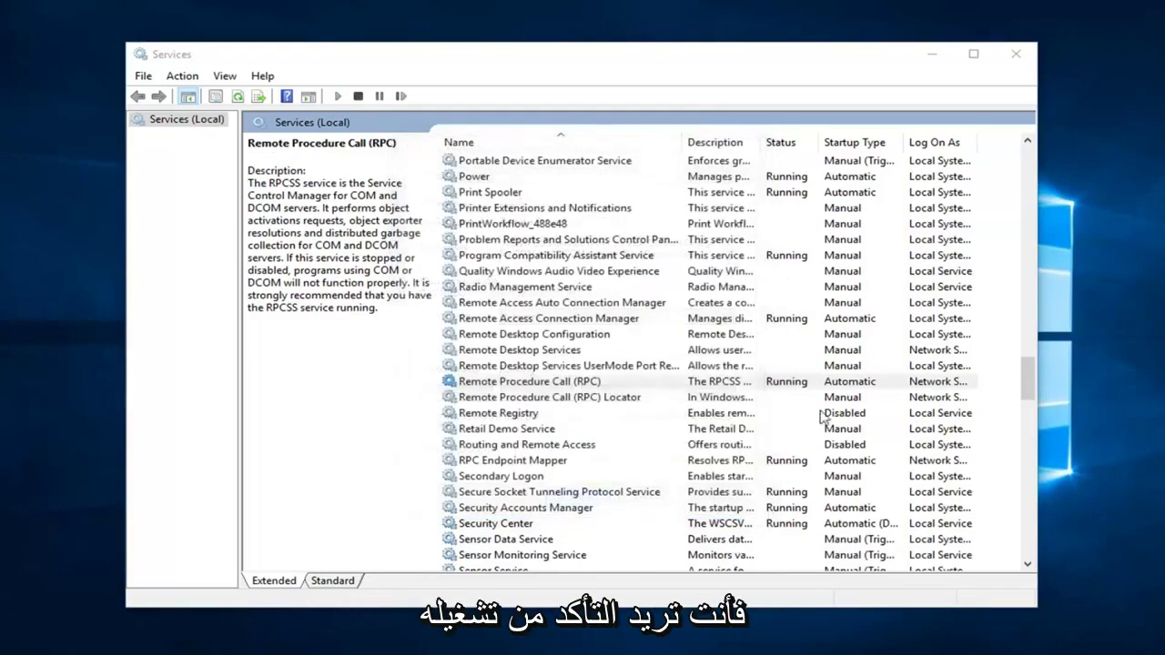
# Set the RPC Locator startup type to Automatic, start it, and apply.
pyautogui.doubleClick(517, 399)
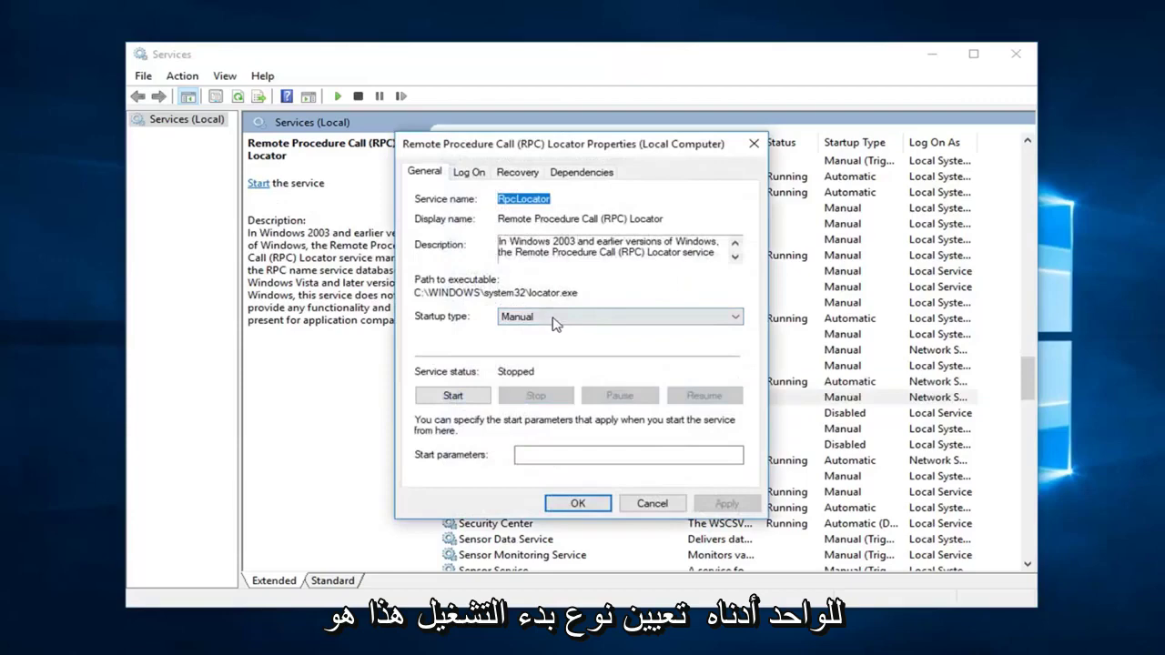
pyautogui.click(554, 318)
pyautogui.click(523, 341)
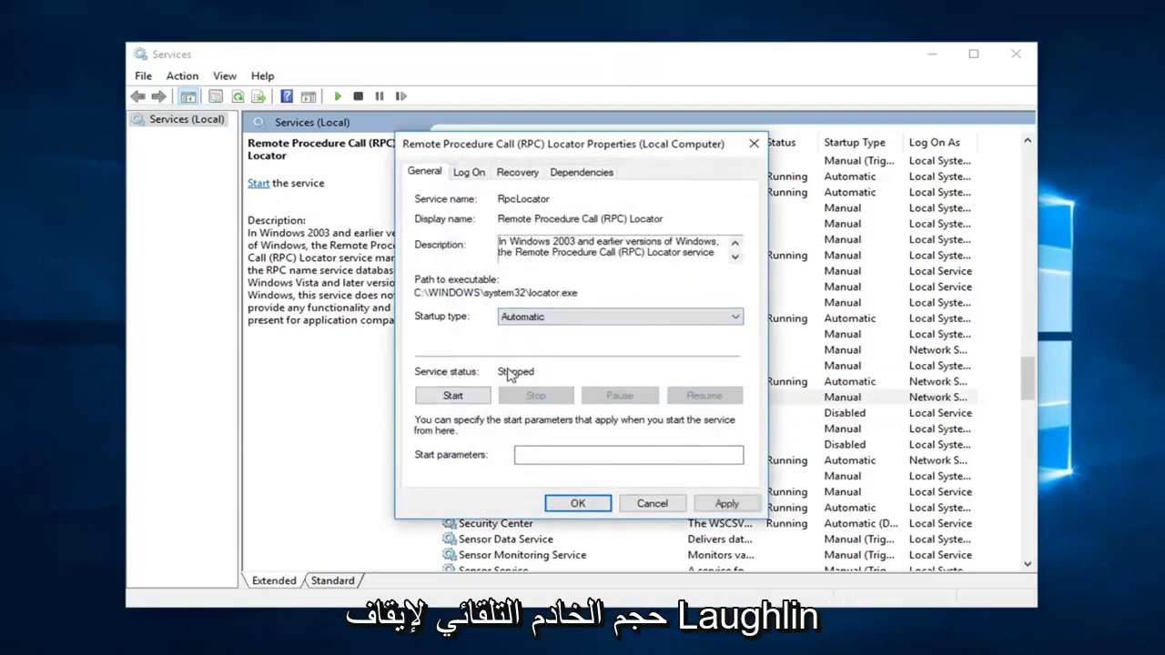
pyautogui.click(466, 399)
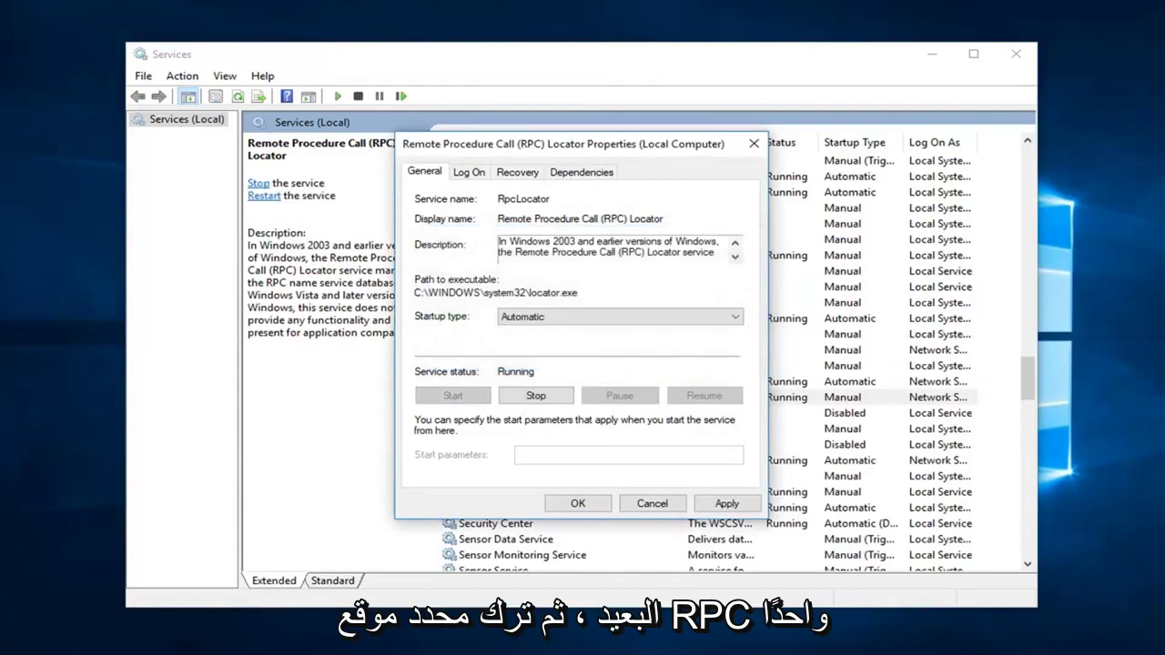
pyautogui.click(723, 506)
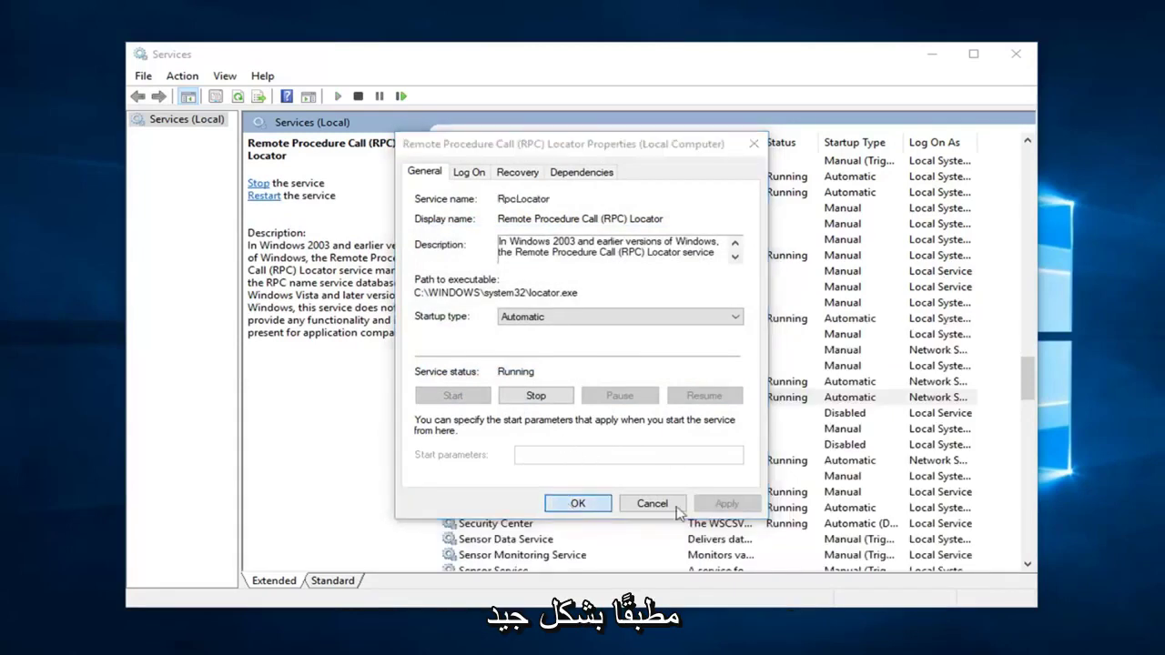
pyautogui.press('Return')
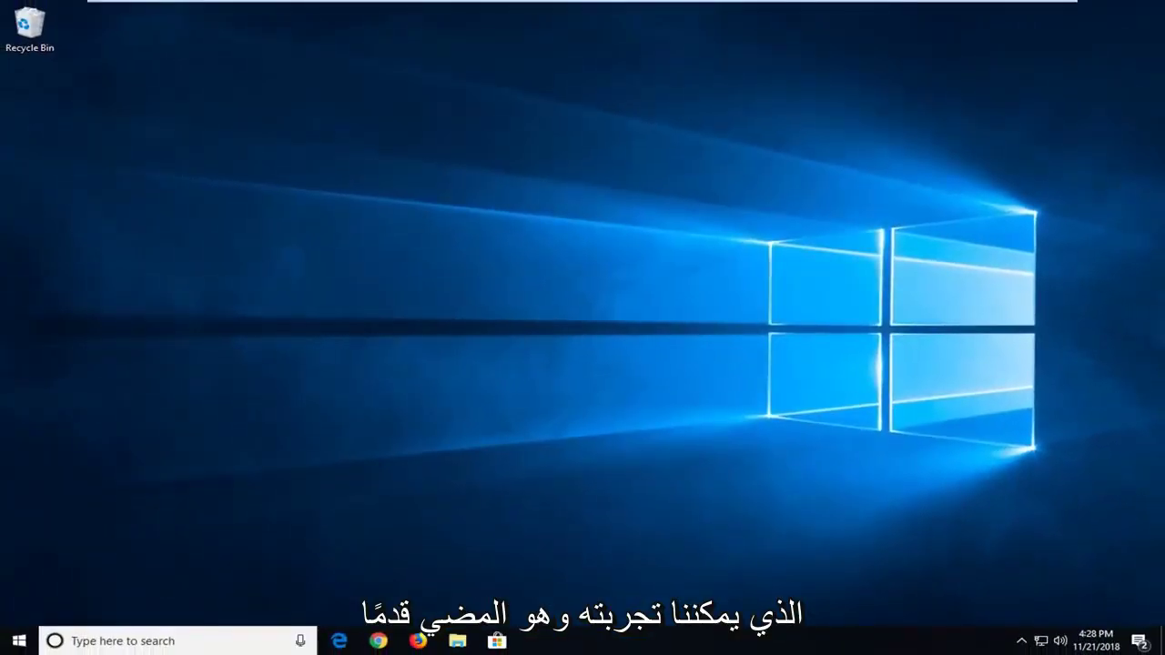
# Search the Start menu for "control panel".
pyautogui.click(20, 641)
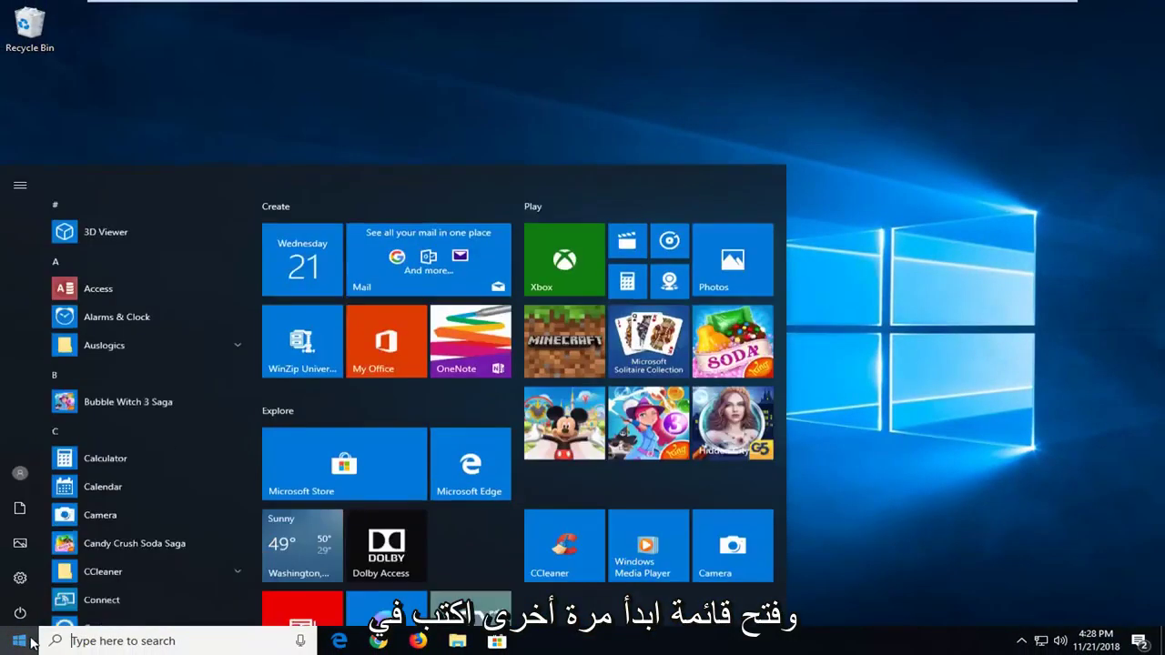
pyautogui.write('c')
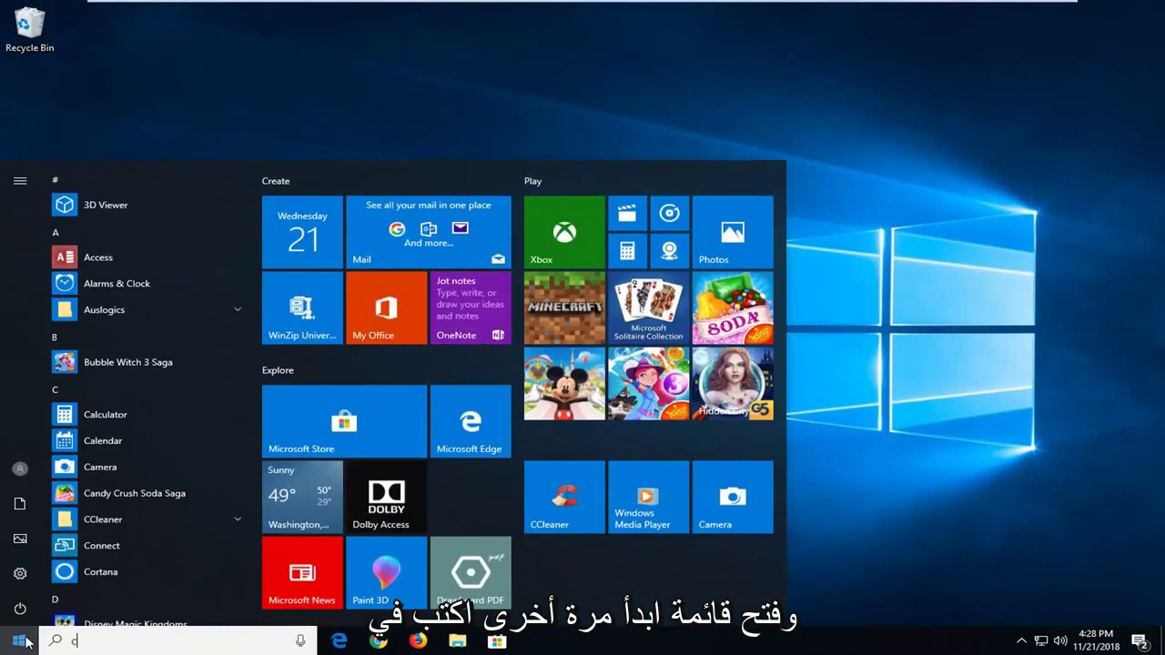
pyautogui.write('ontrol pan')
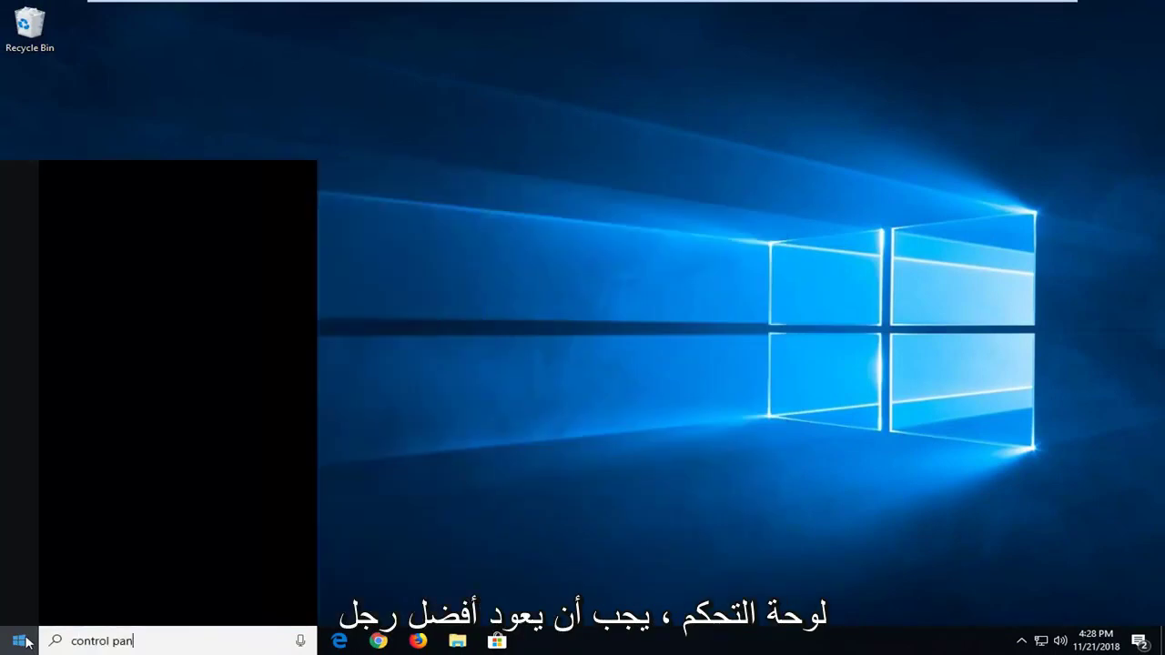
pyautogui.write('el')
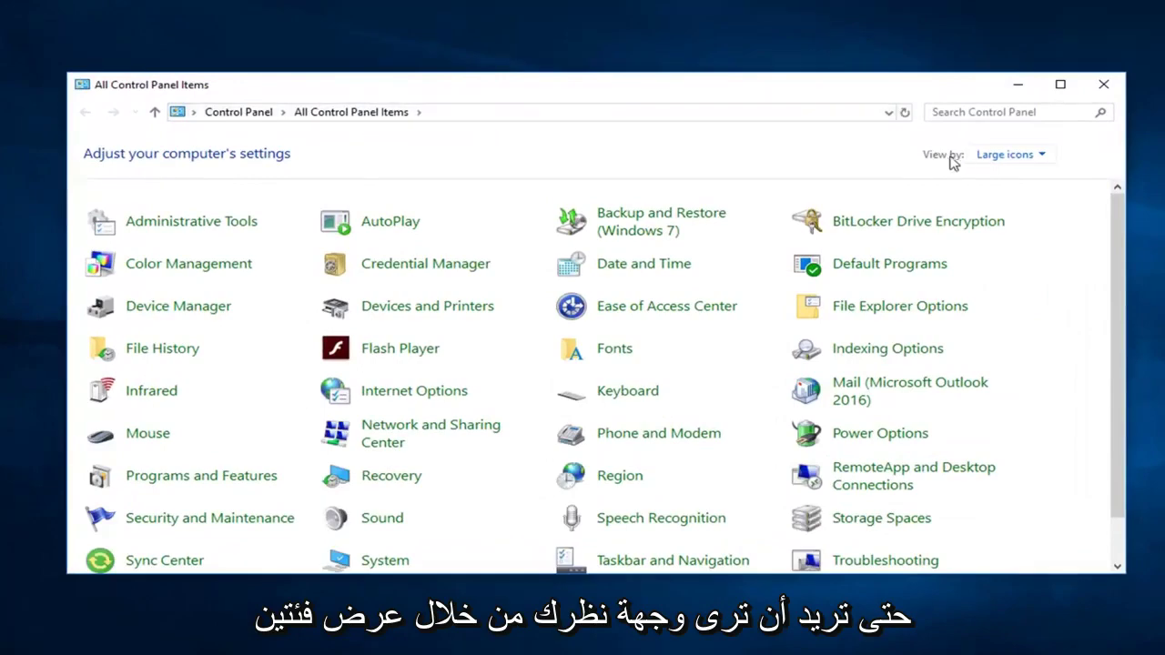
# Switch Control Panel to Category view and unlock the firewall's allowed apps list.
pyautogui.click(1006, 155)
pyautogui.click(1002, 178)
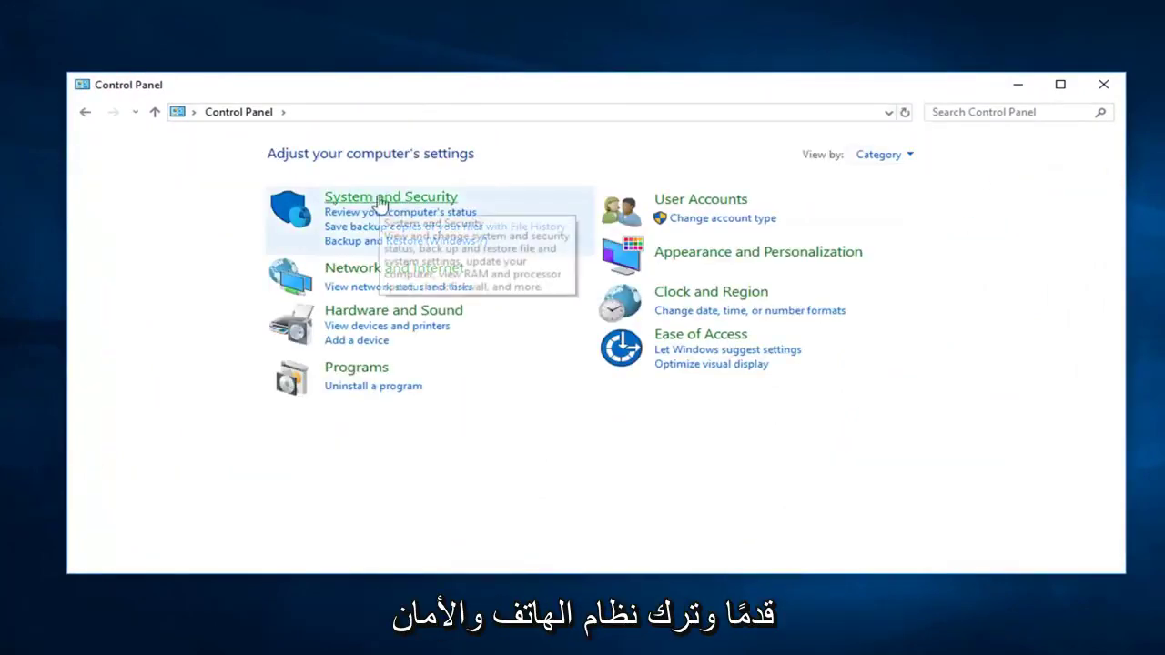
pyautogui.click(394, 198)
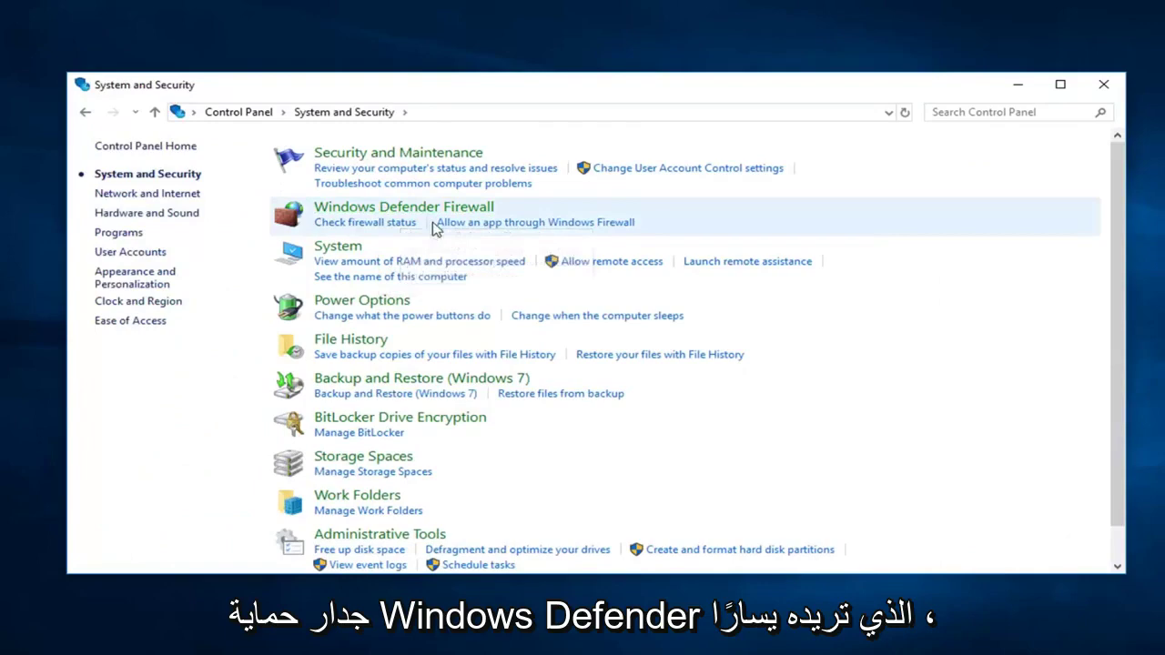
pyautogui.click(588, 223)
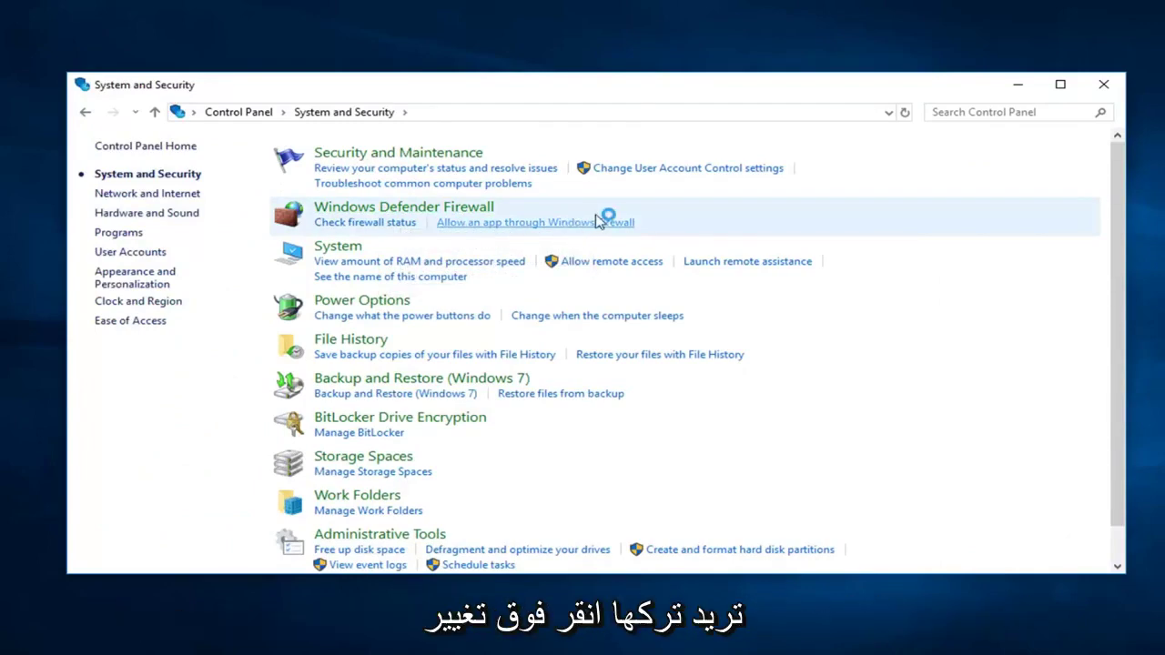
pyautogui.click(796, 194)
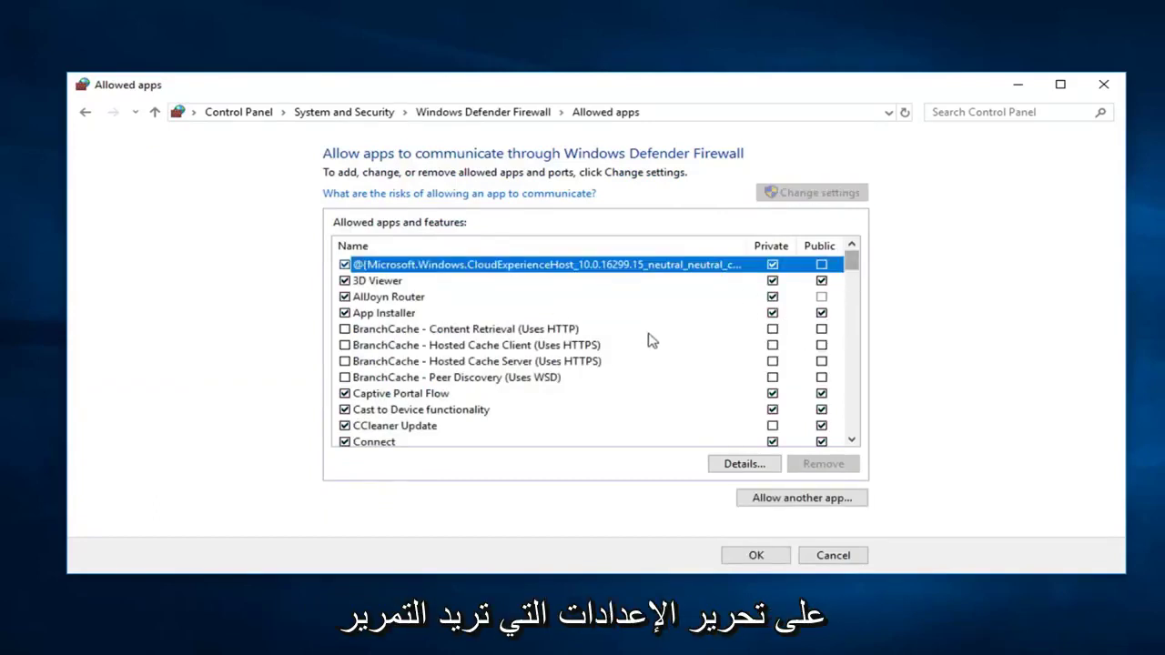
# Allow Remote Assistance through the firewall on Private and Public networks and save.
pyautogui.scroll(-3, 622, 355)
pyautogui.scroll(-5, 621, 355)
pyautogui.scroll(-4, 606, 356)
pyautogui.scroll(-3, 559, 396)
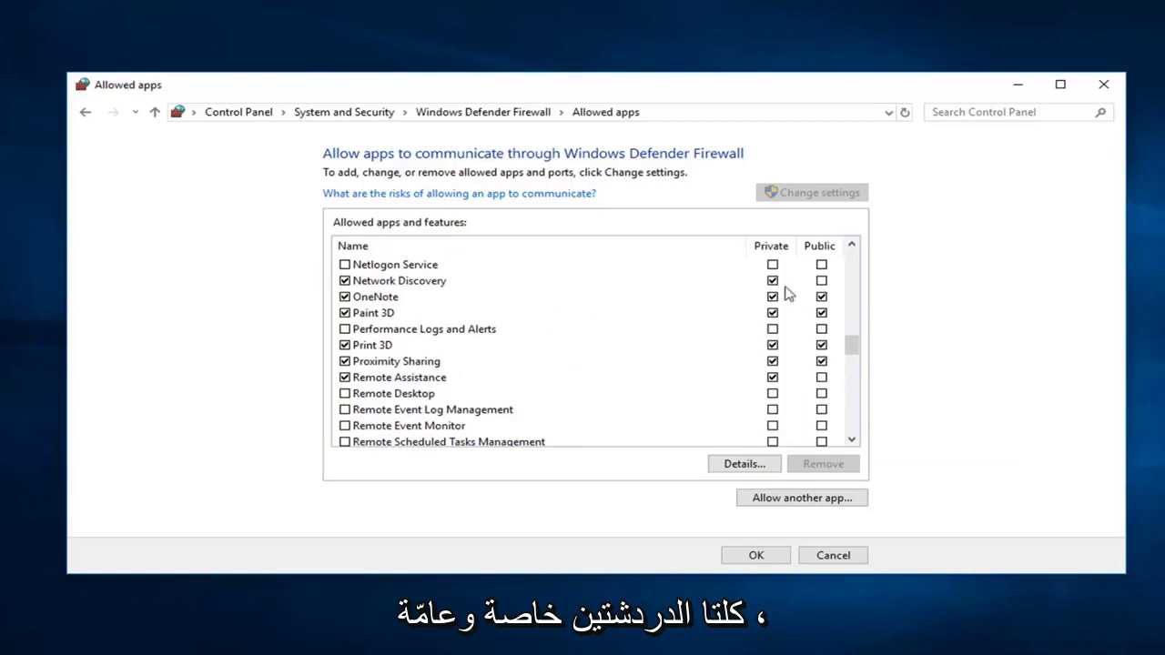
pyautogui.click(821, 377)
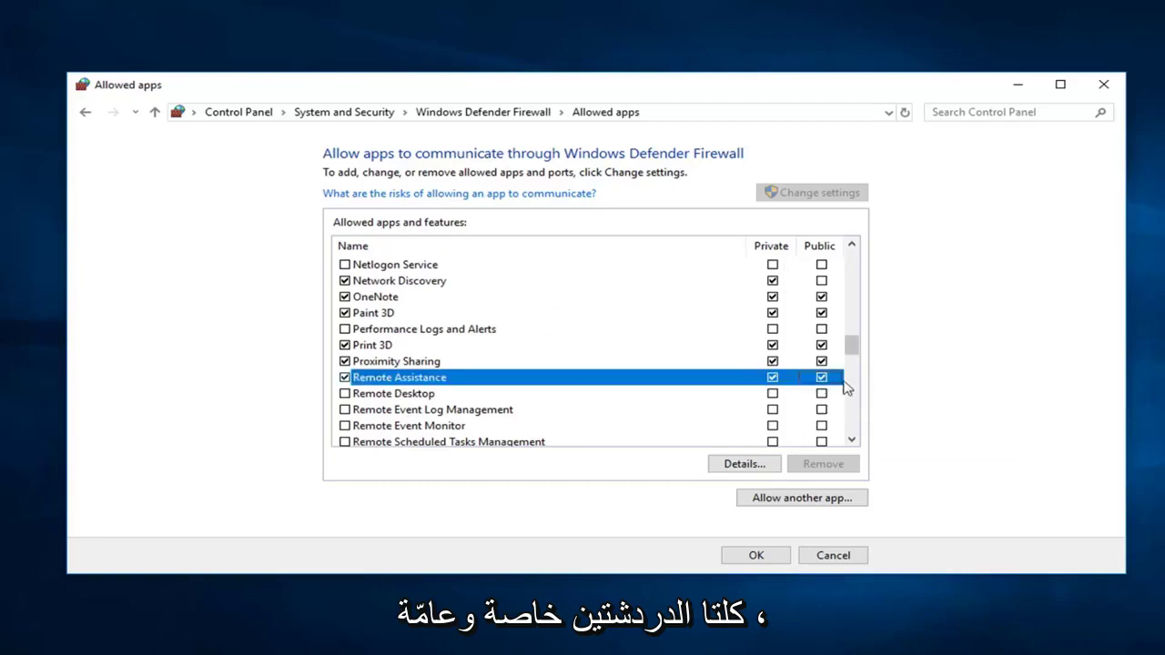
pyautogui.click(822, 378)
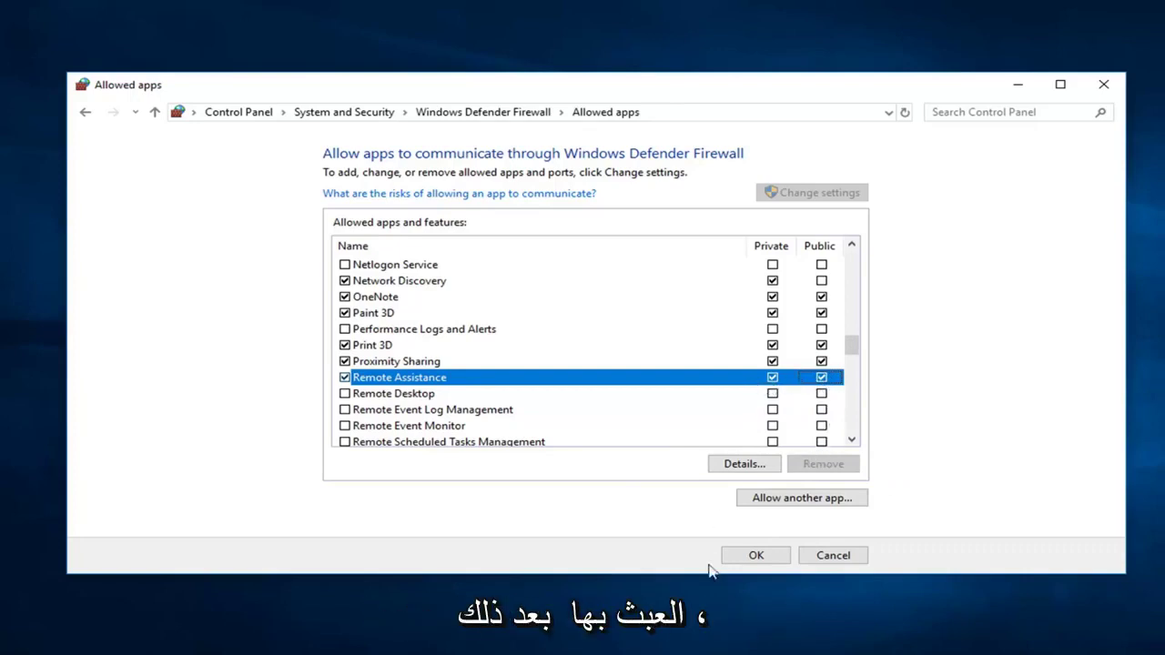
pyautogui.click(752, 558)
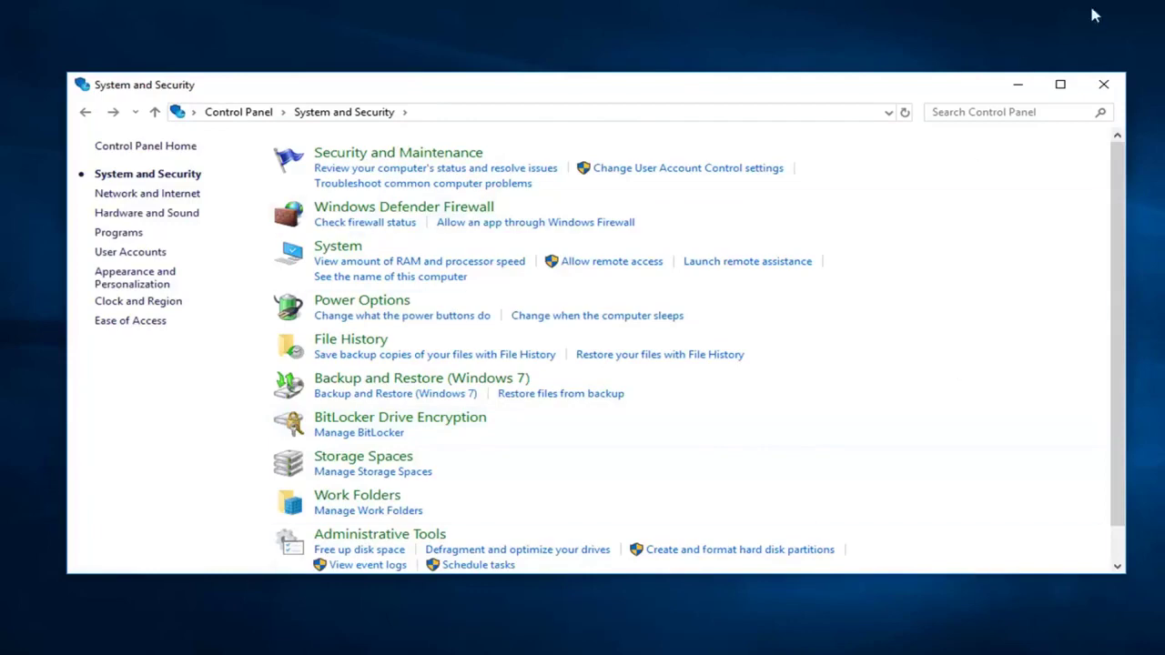
# Close Control Panel and launch msconfig from a Start menu search.
pyautogui.click(1104, 84)
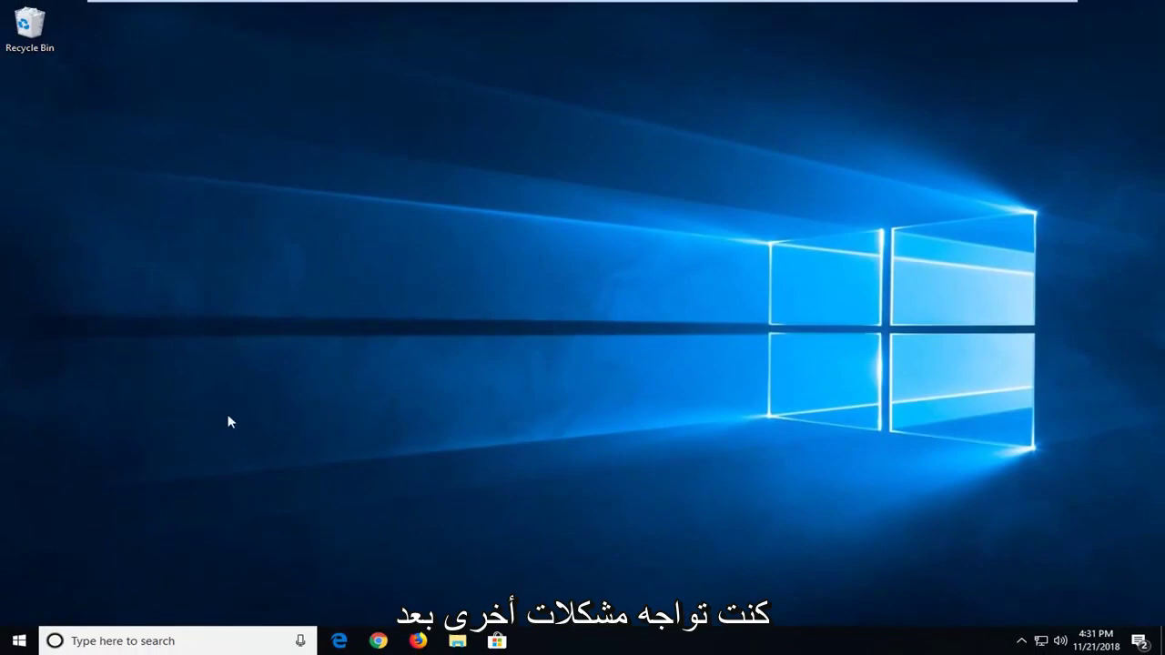
pyautogui.click(20, 643)
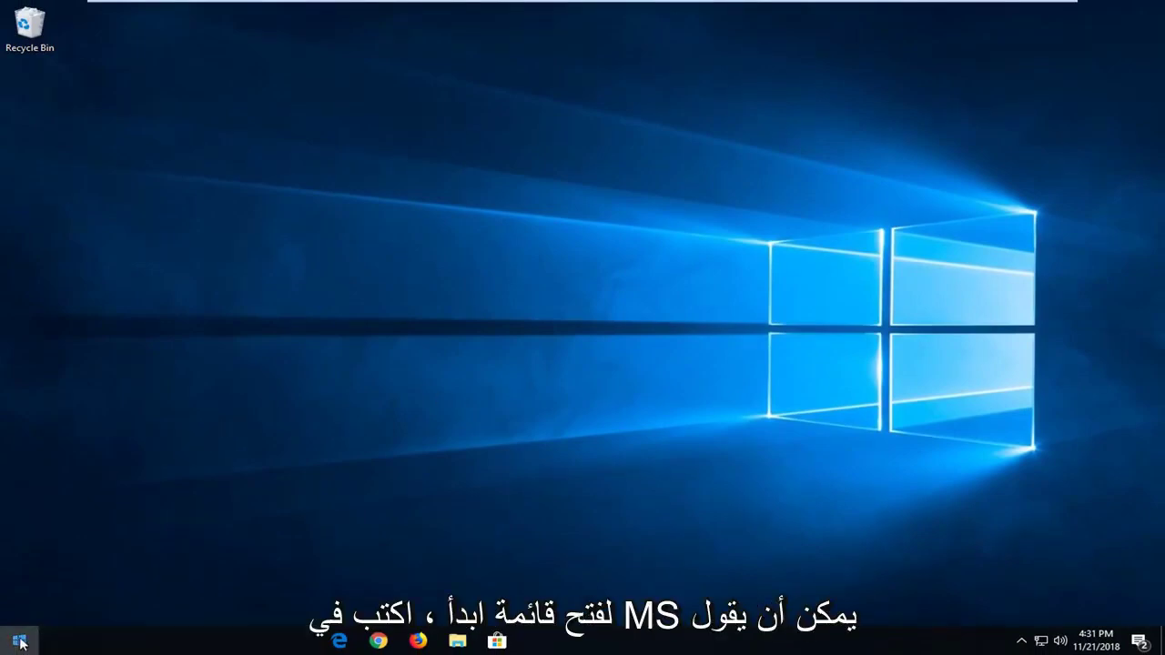
pyautogui.write('msconfig')
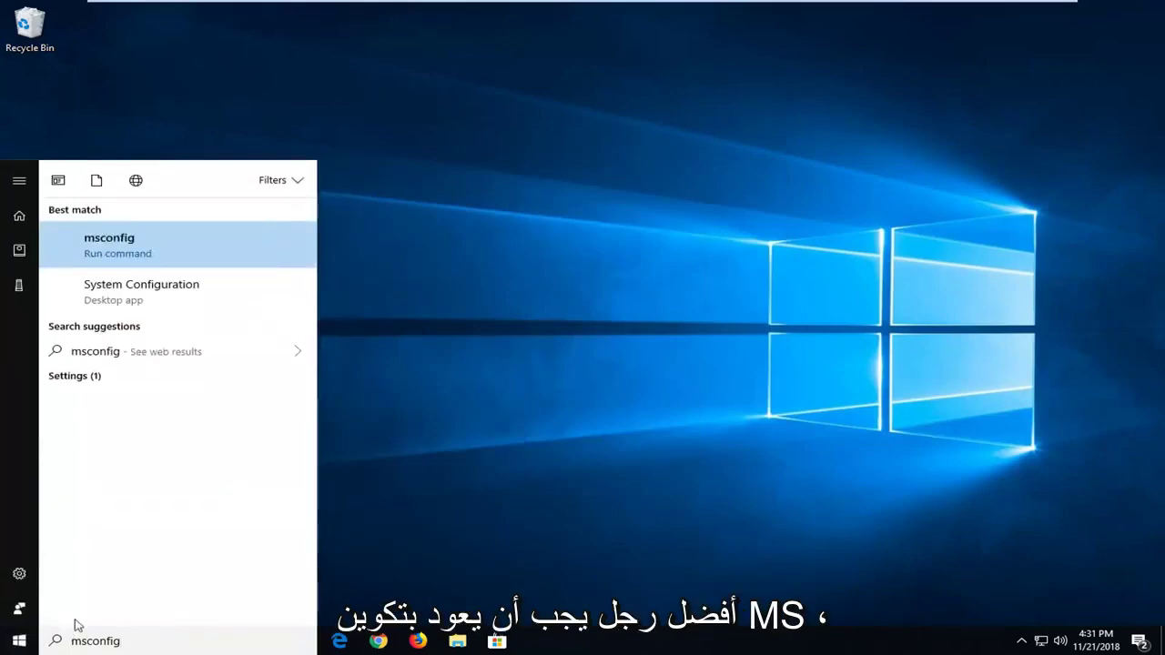
pyautogui.click(108, 254)
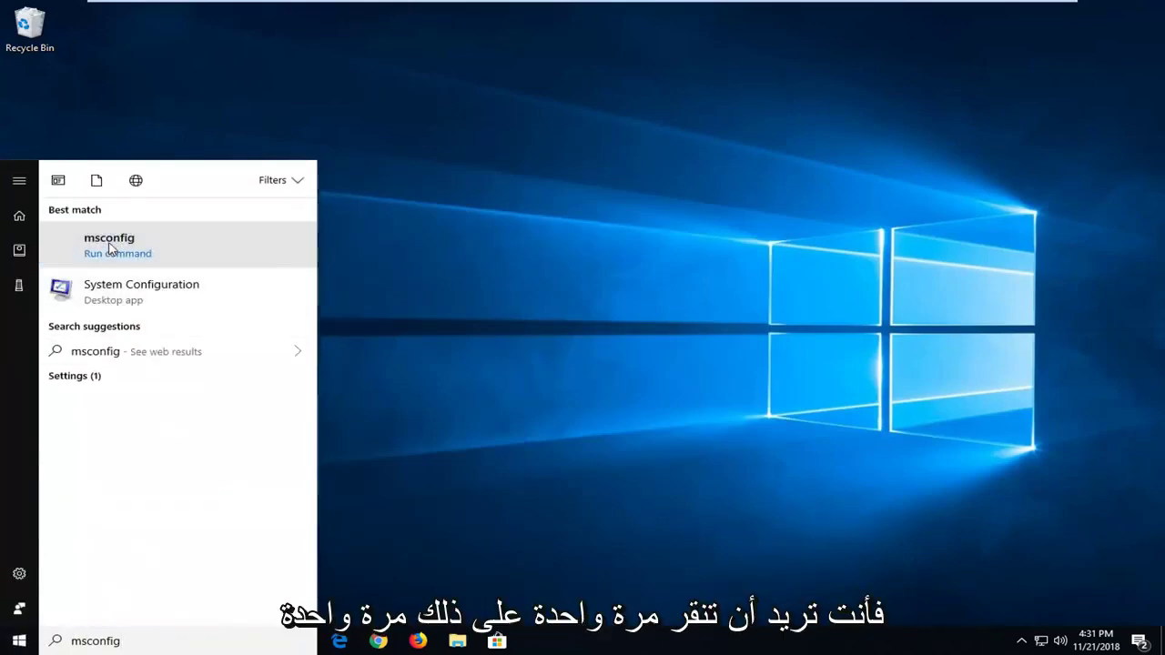
pyautogui.click(270, 263)
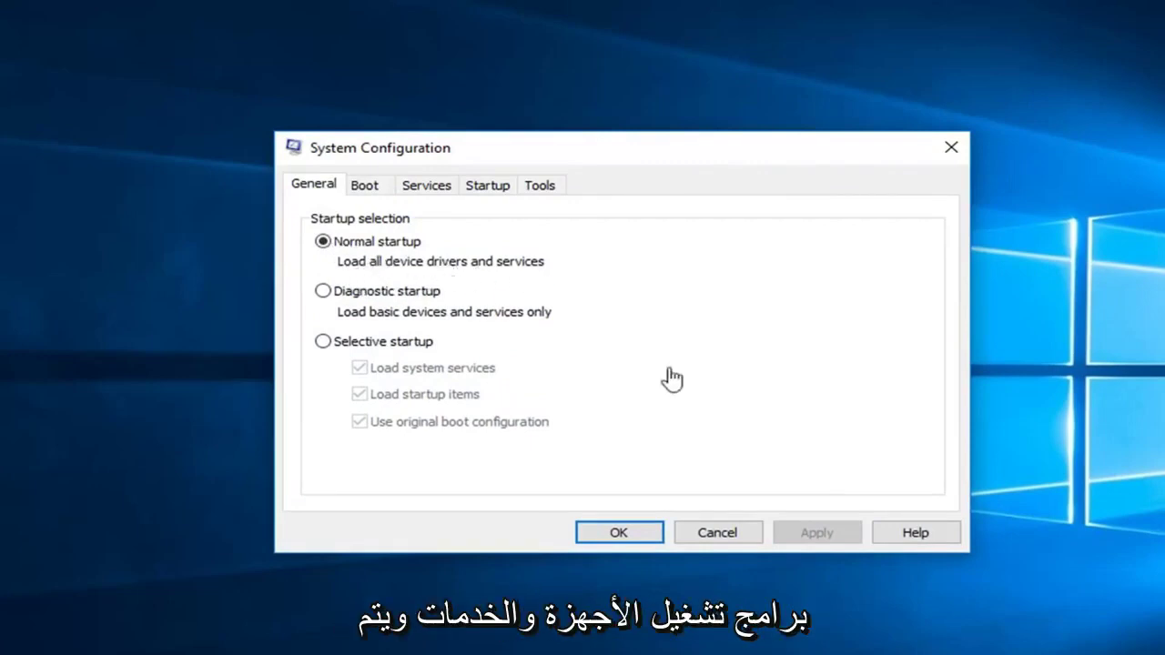
# Keep Normal startup selected on the General tab and close System Configuration with OK.
pyautogui.click(614, 537)
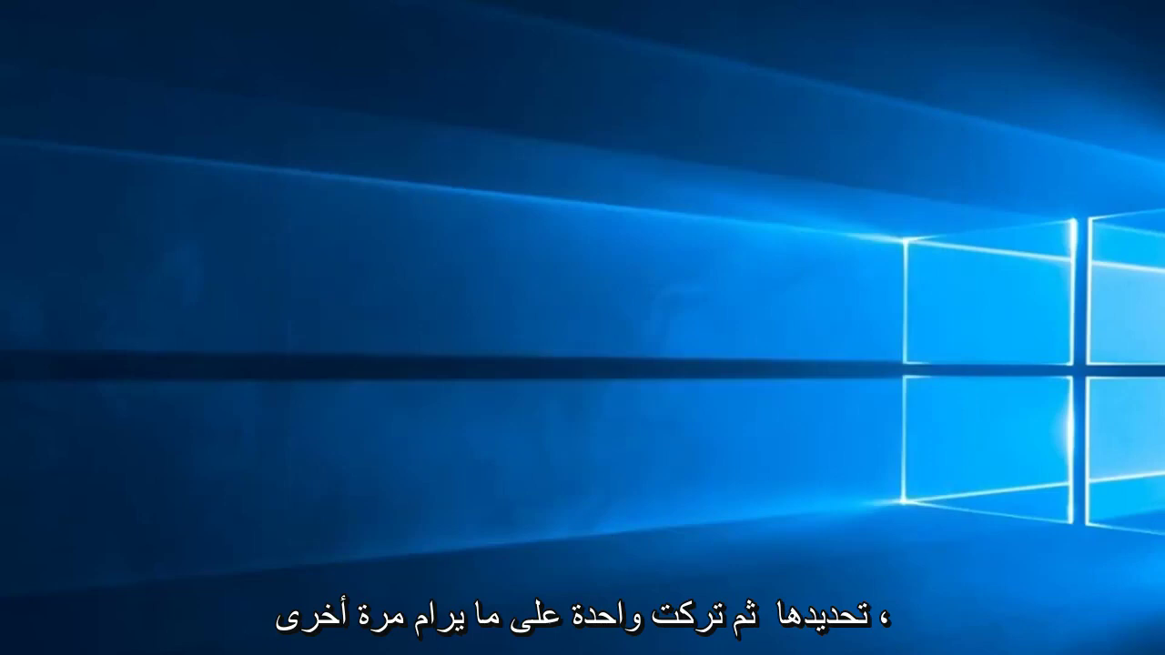